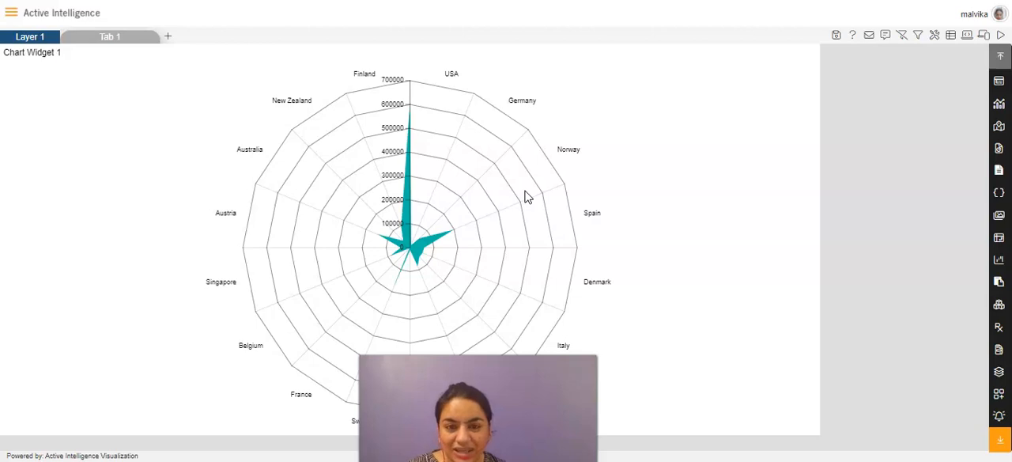
Step: Open the radar chart widget for editing and display the general properties of its series formatting
{"action": "left_click", "coordinate": [734, 85]}
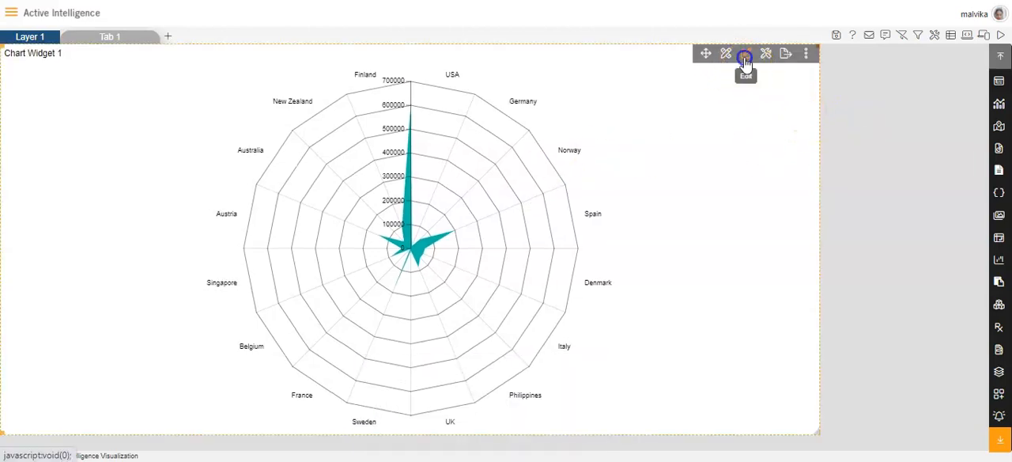
{"action": "left_click", "coordinate": [746, 56]}
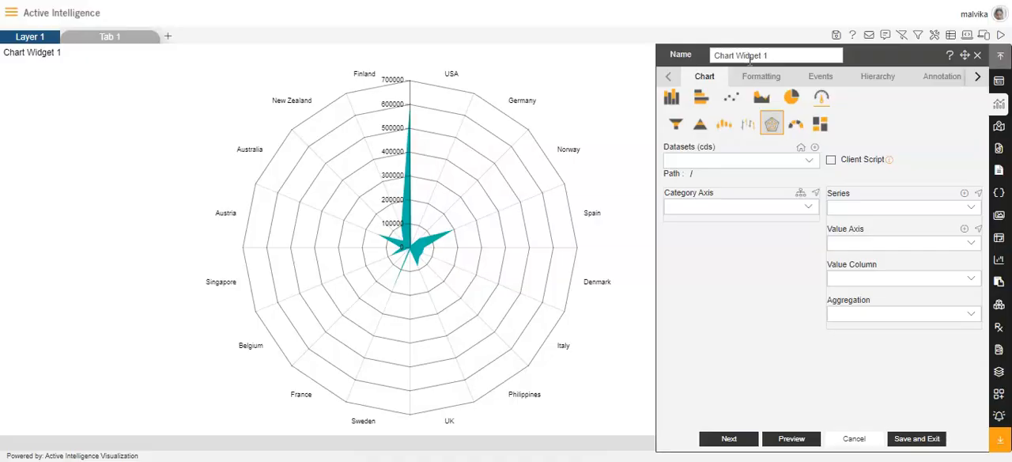
{"action": "left_click", "coordinate": [763, 80]}
{"action": "left_click", "coordinate": [830, 99]}
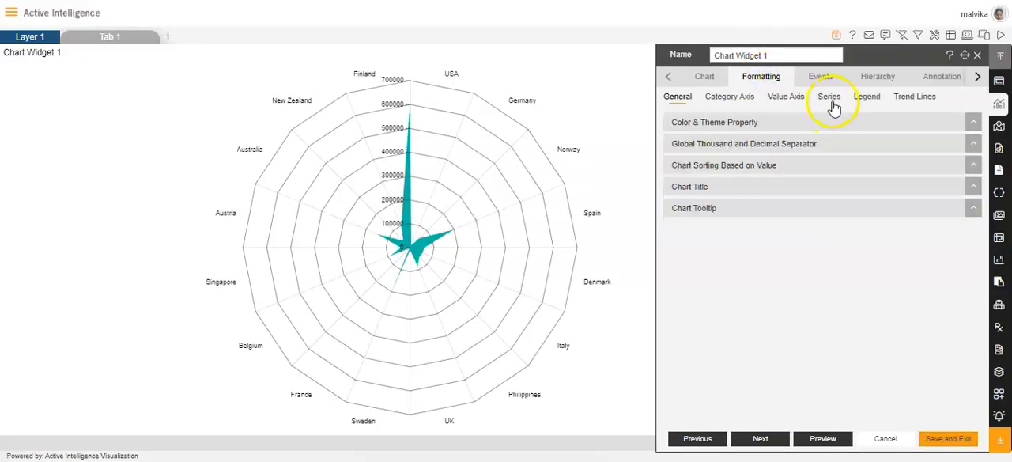
{"action": "left_click", "coordinate": [755, 148]}
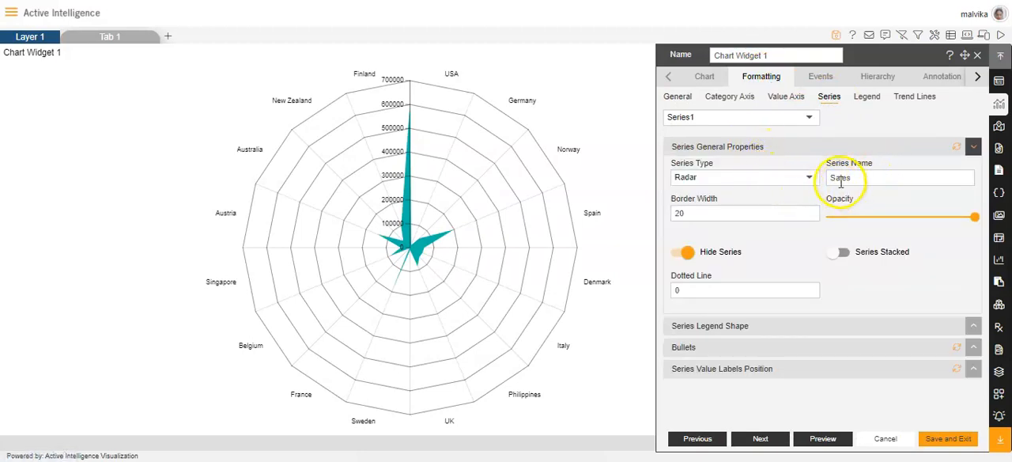
Step: Set the series name to Series1 and its opacity to 1
{"action": "left_click", "coordinate": [401, 250]}
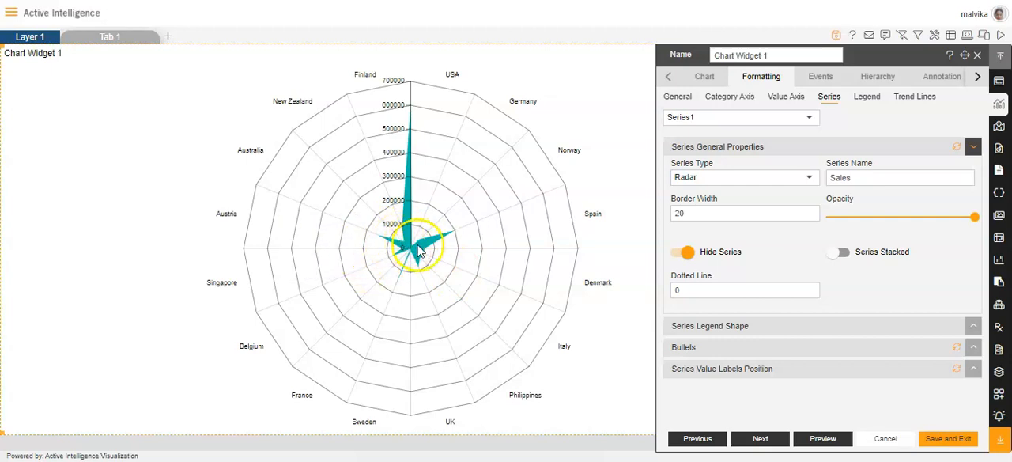
{"action": "left_click", "coordinate": [865, 180]}
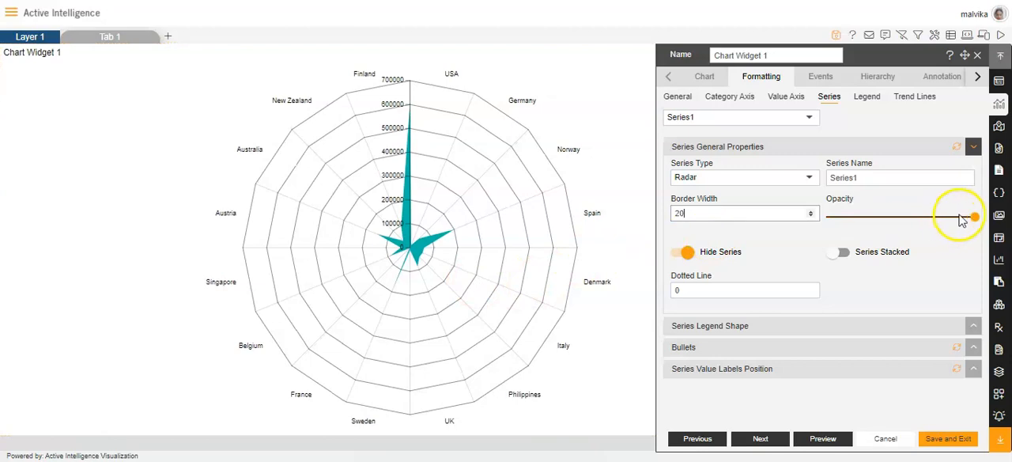
{"action": "mouse_move", "coordinate": [973, 219]}
{"action": "left_mouse_down"}
{"action": "mouse_move", "coordinate": [946, 218]}
{"action": "mouse_move", "coordinate": [967, 227]}
{"action": "left_mouse_up"}
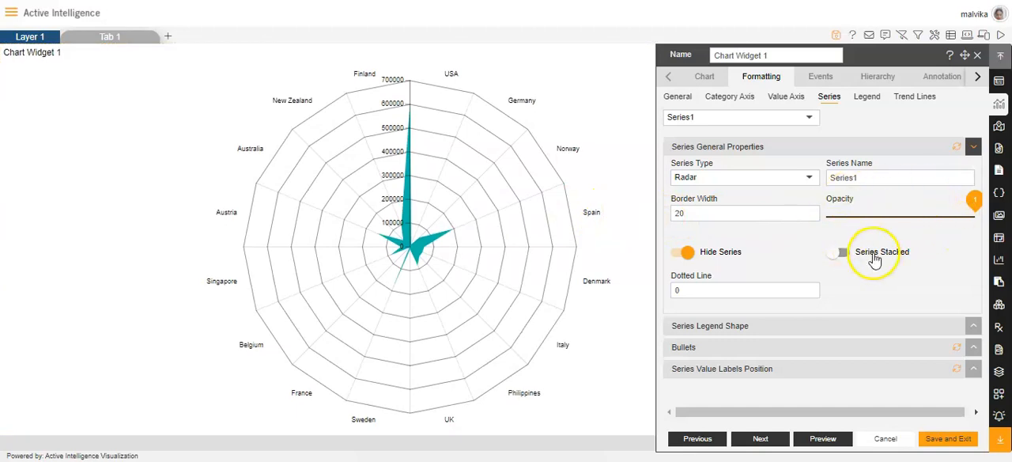
Step: Show the series legend shape and bullet settings and enable bullets for the series
{"action": "left_click", "coordinate": [722, 327]}
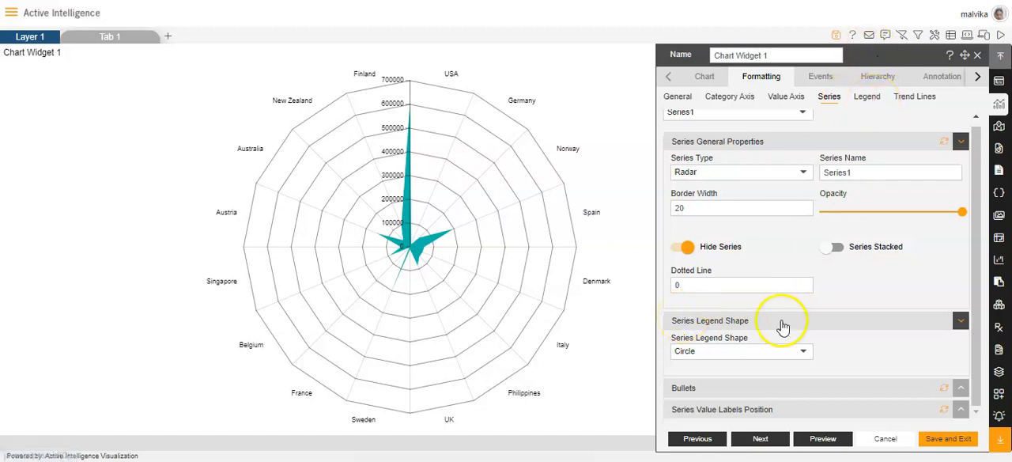
{"action": "left_click", "coordinate": [718, 388]}
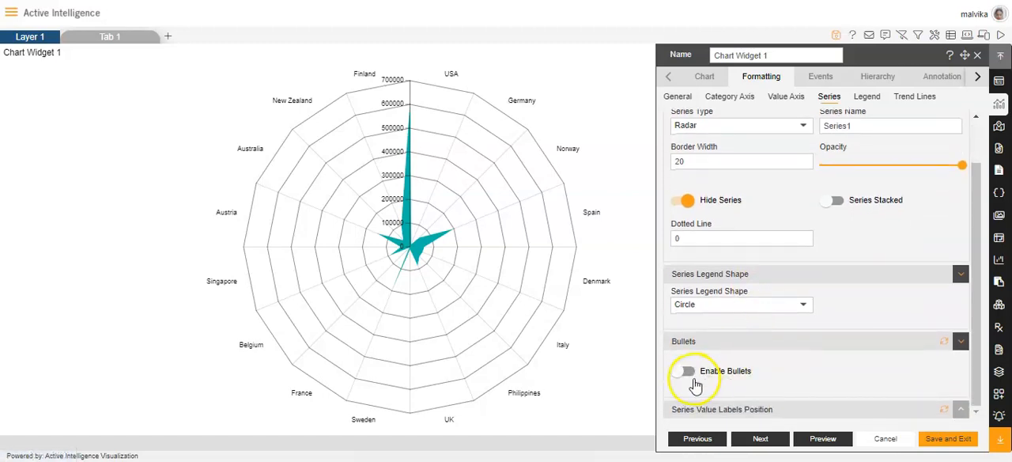
{"action": "left_click", "coordinate": [683, 373]}
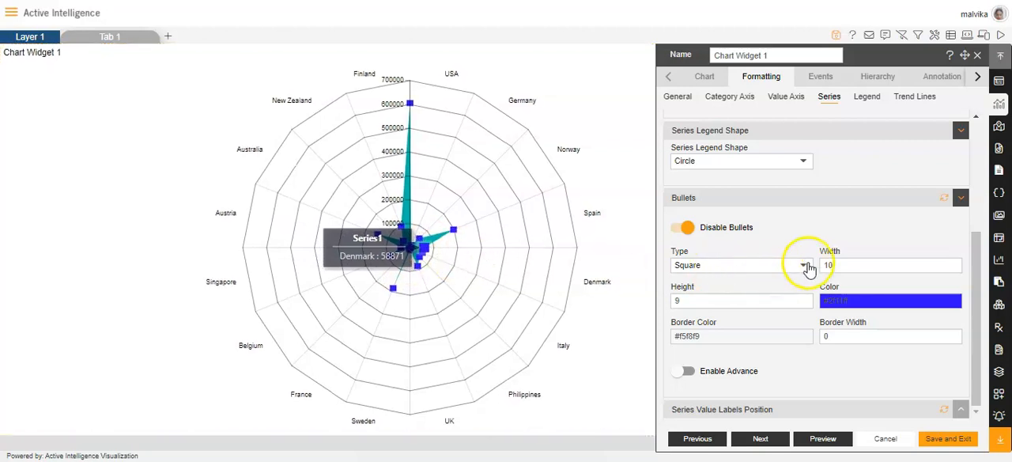
Step: Try the Triangle and Diamond bullet types and return the type to Square
{"action": "left_click", "coordinate": [803, 266]}
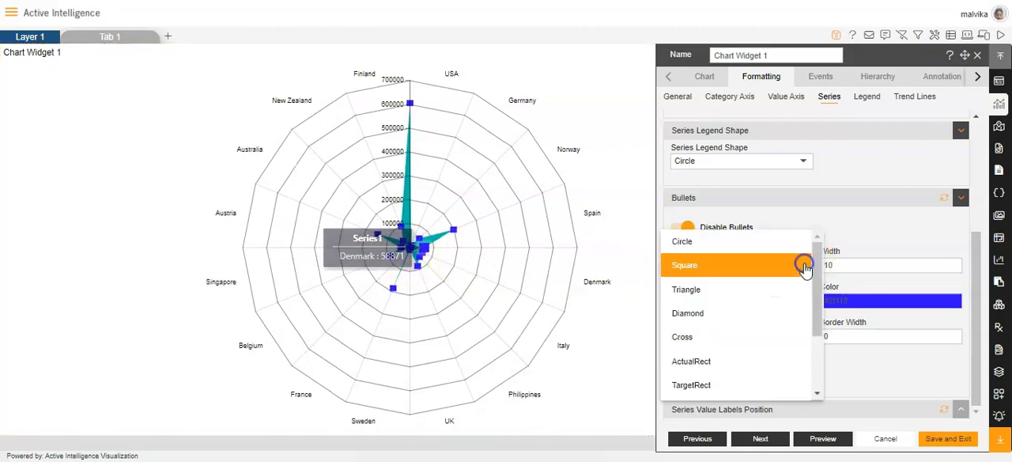
{"action": "left_click", "coordinate": [700, 291]}
{"action": "left_click", "coordinate": [806, 267]}
{"action": "left_click", "coordinate": [728, 289]}
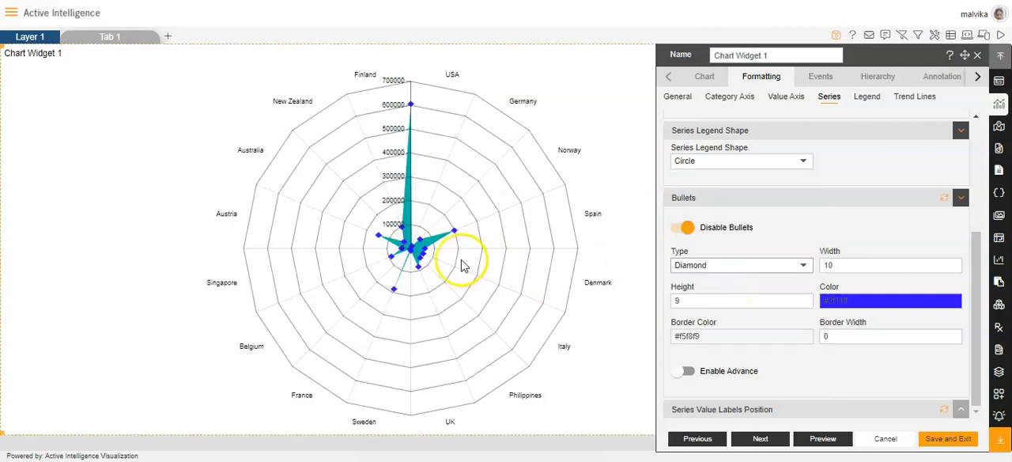
{"action": "left_click", "coordinate": [810, 273]}
{"action": "left_click", "coordinate": [759, 222]}
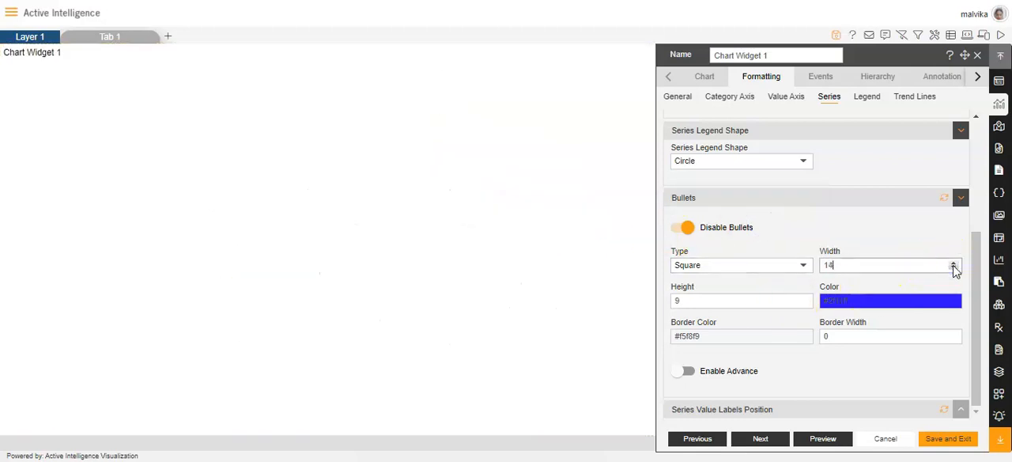
Step: Try a bullet width of 14 and a height of 12, and restore them to 10 and 9
{"action": "left_click", "coordinate": [826, 305]}
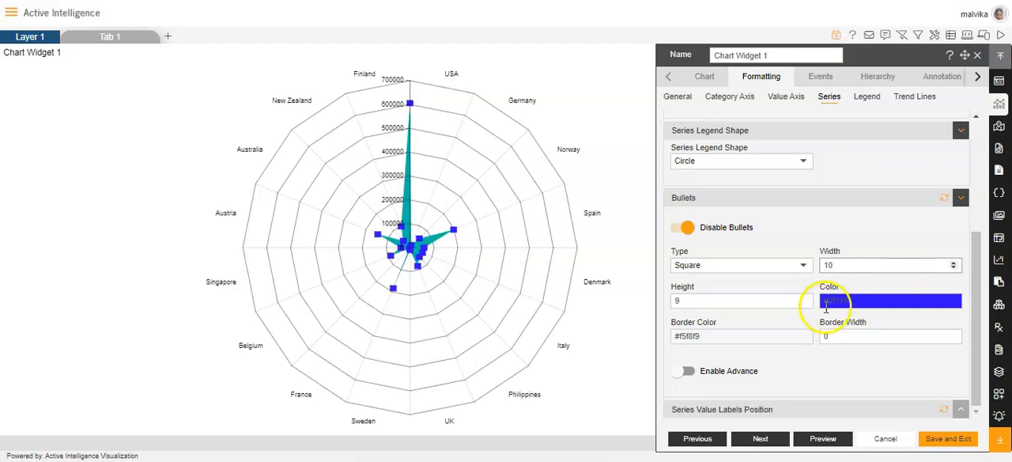
{"action": "double_click", "coordinate": [805, 302]}
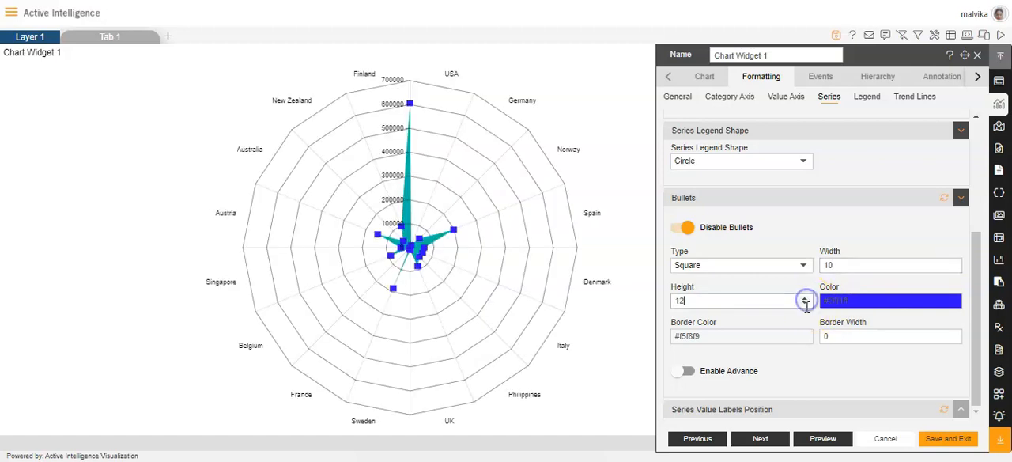
{"action": "left_click", "coordinate": [804, 305]}
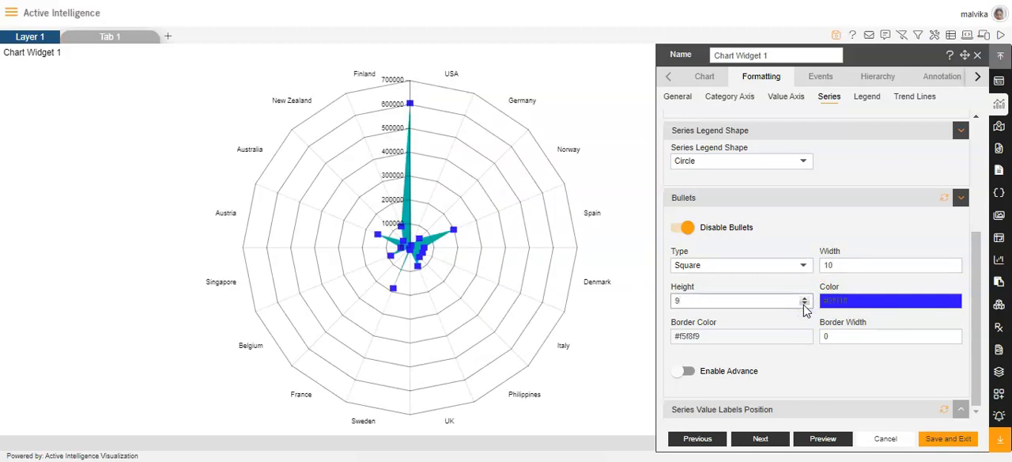
Step: Set the bullet color to the pinkish red #ff115b
{"action": "left_click", "coordinate": [861, 301]}
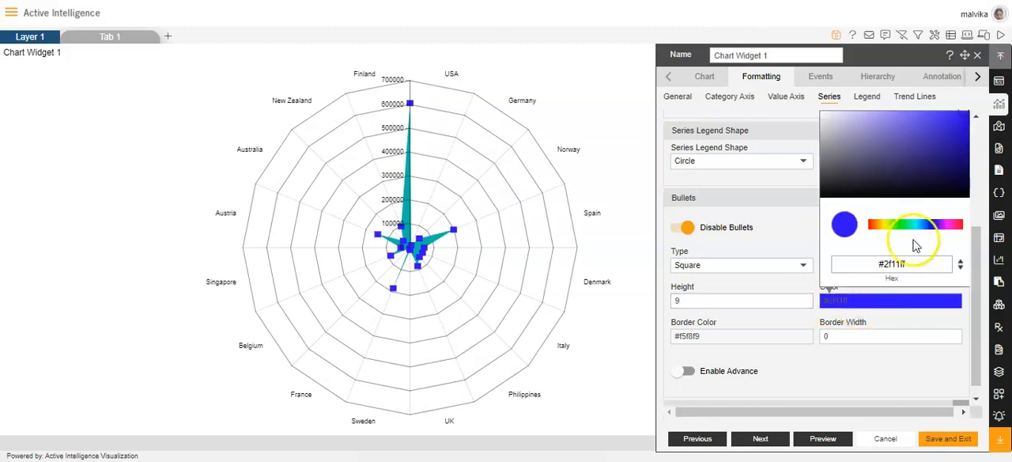
{"action": "left_click", "coordinate": [957, 225]}
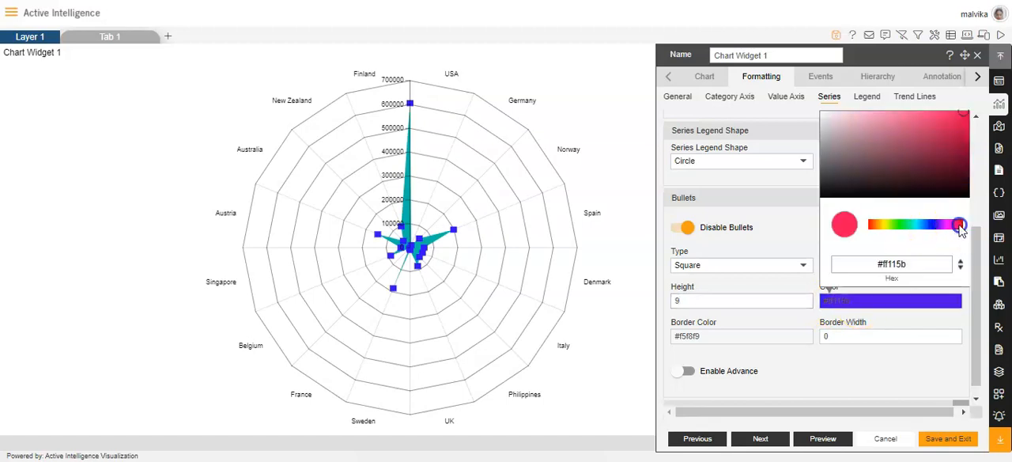
{"action": "left_click", "coordinate": [876, 320]}
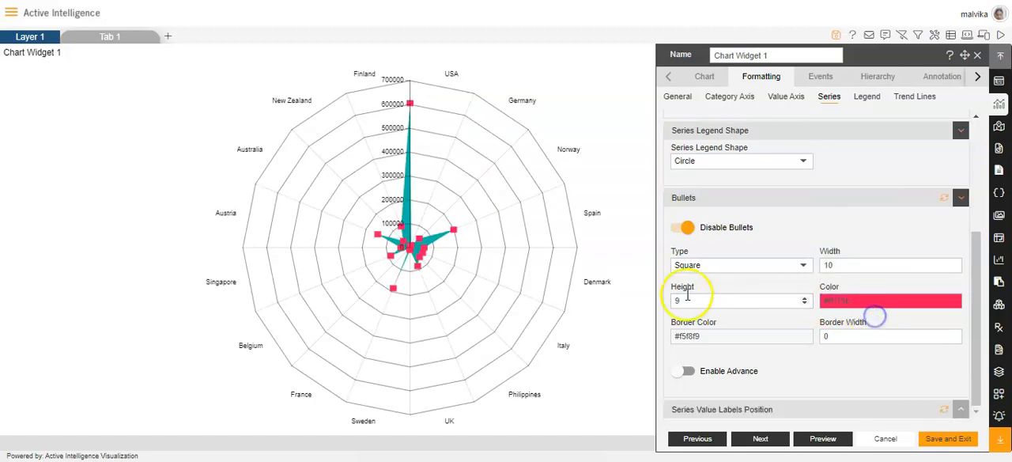
Step: Give the bullets a border in color #131414 with a border width of 4
{"action": "left_click", "coordinate": [714, 337]}
{"action": "scroll", "coordinate": [804, 240], "scroll_direction": "up", "scroll_amount": 1}
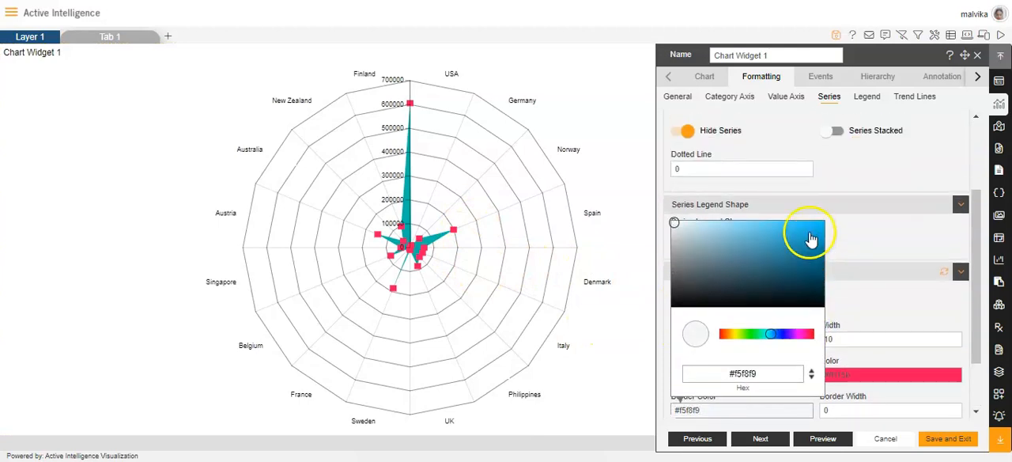
{"action": "left_click", "coordinate": [676, 306]}
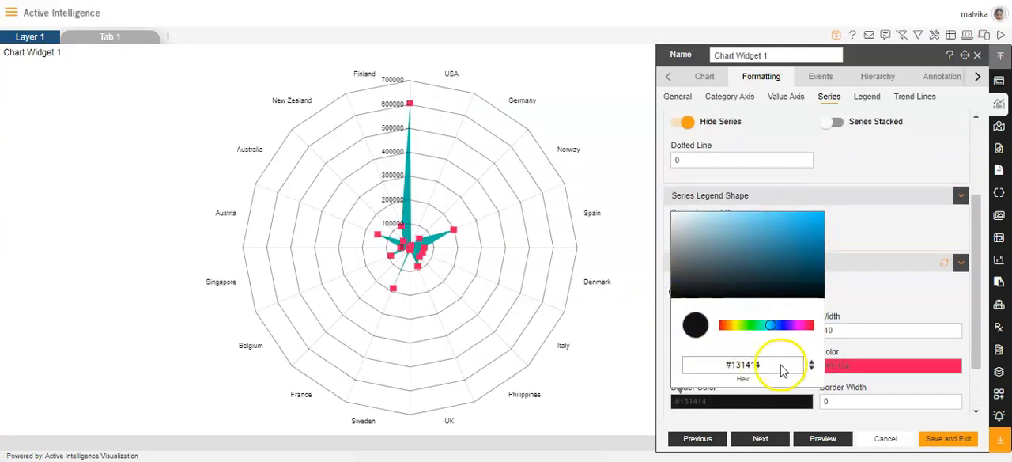
{"action": "scroll", "coordinate": [779, 368], "scroll_direction": "down", "scroll_amount": 1}
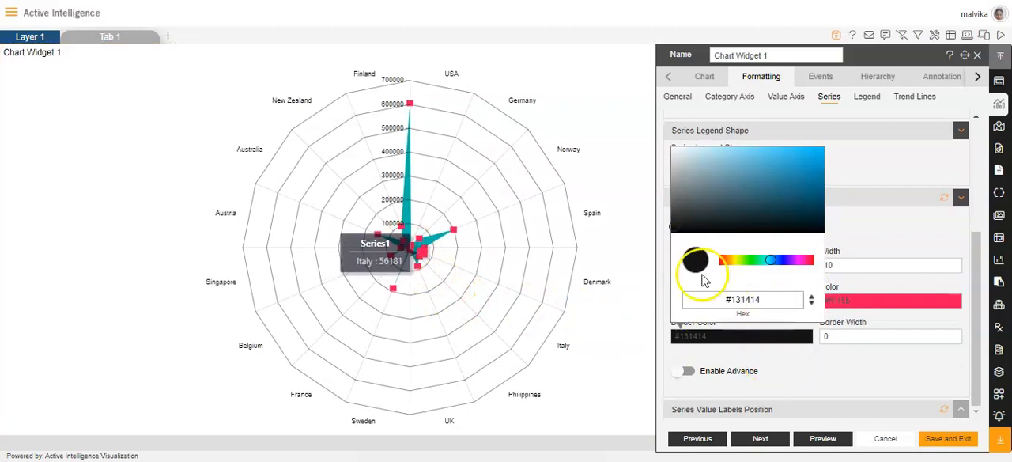
{"action": "left_click", "coordinate": [785, 355]}
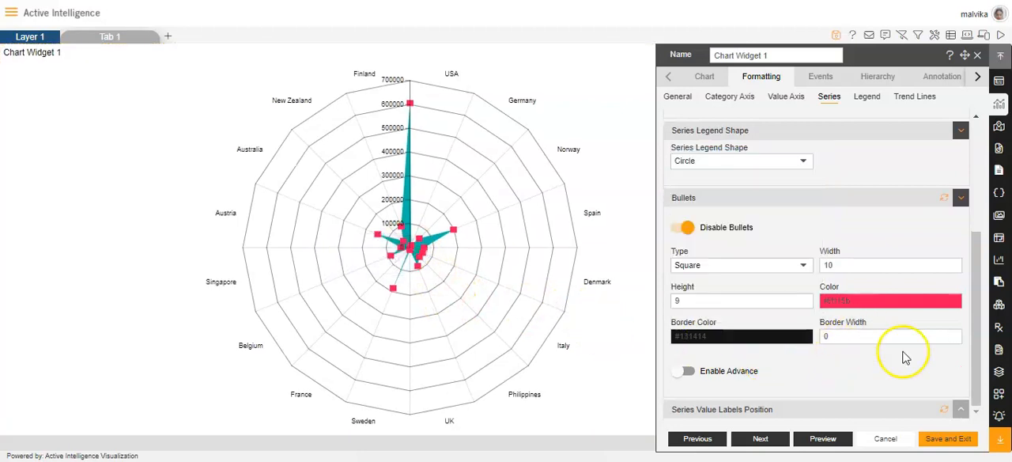
{"action": "left_click", "coordinate": [954, 336]}
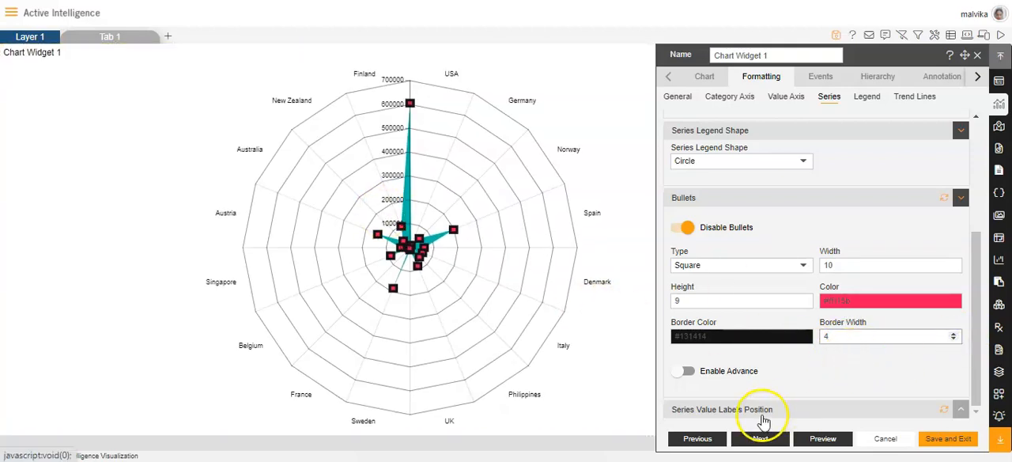
Step: Enable value labels for the series and inspect the points on the radar chart
{"action": "left_click", "coordinate": [716, 409]}
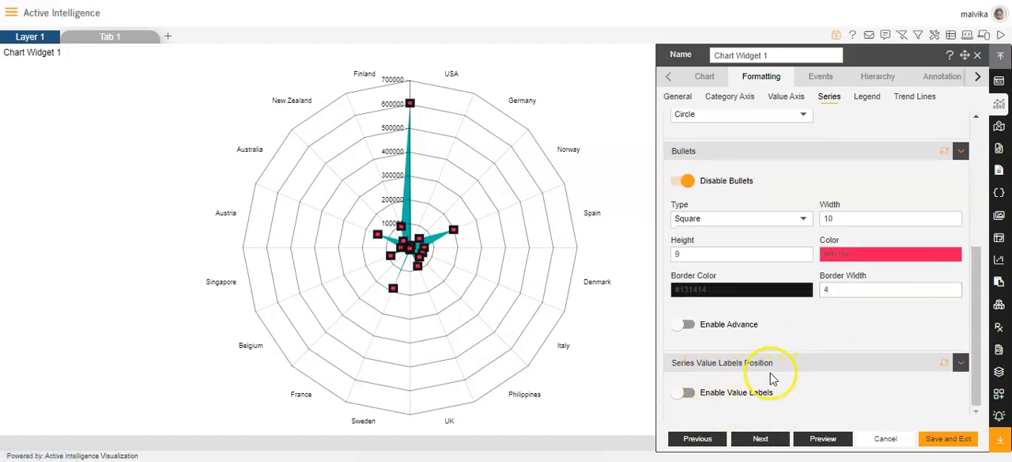
{"action": "left_click", "coordinate": [680, 395]}
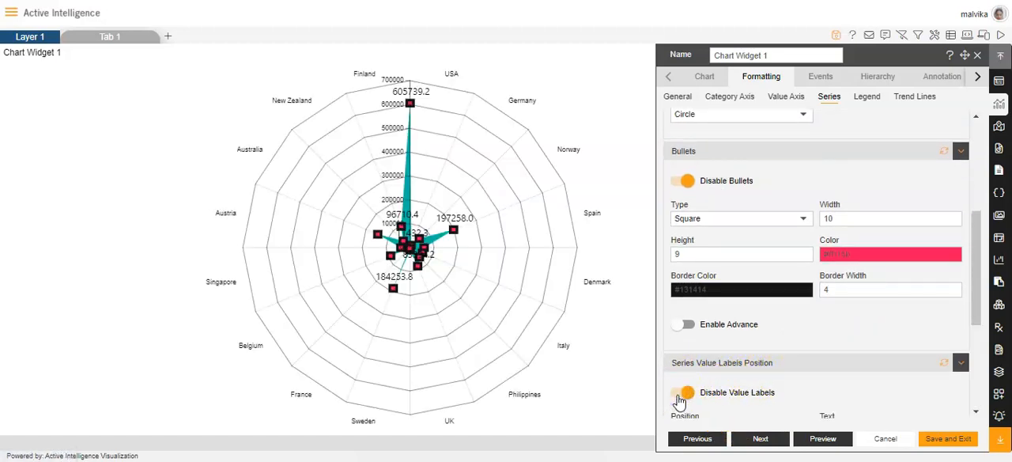
{"action": "mouse_move", "coordinate": [449, 227]}
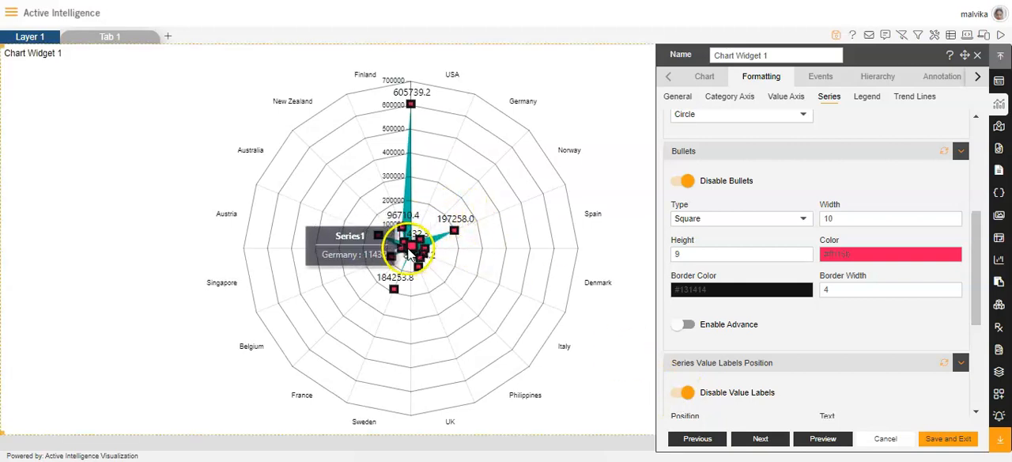
{"action": "mouse_move", "coordinate": [381, 235]}
{"action": "mouse_move", "coordinate": [389, 261]}
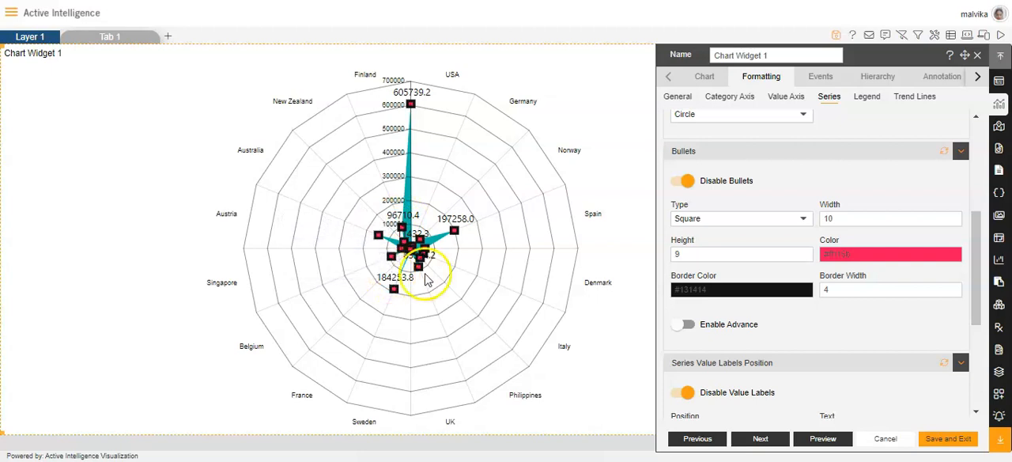
Step: Set the position of the series value labels to Top
{"action": "scroll", "coordinate": [817, 387], "scroll_direction": "down", "scroll_amount": 5}
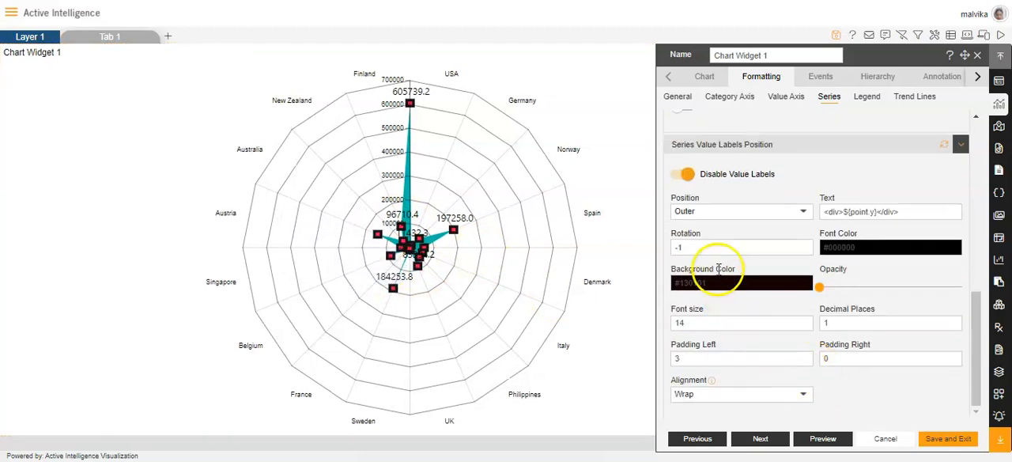
{"action": "left_click", "coordinate": [802, 212]}
{"action": "left_click", "coordinate": [726, 238]}
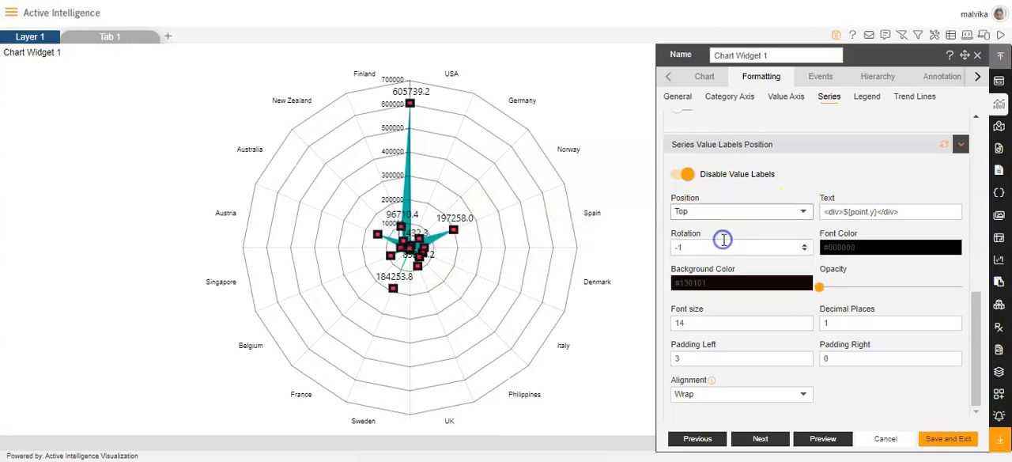
Step: Try the Bottom and Middle positions for the value labels and return them to Top
{"action": "left_click", "coordinate": [802, 210]}
{"action": "left_click", "coordinate": [727, 237]}
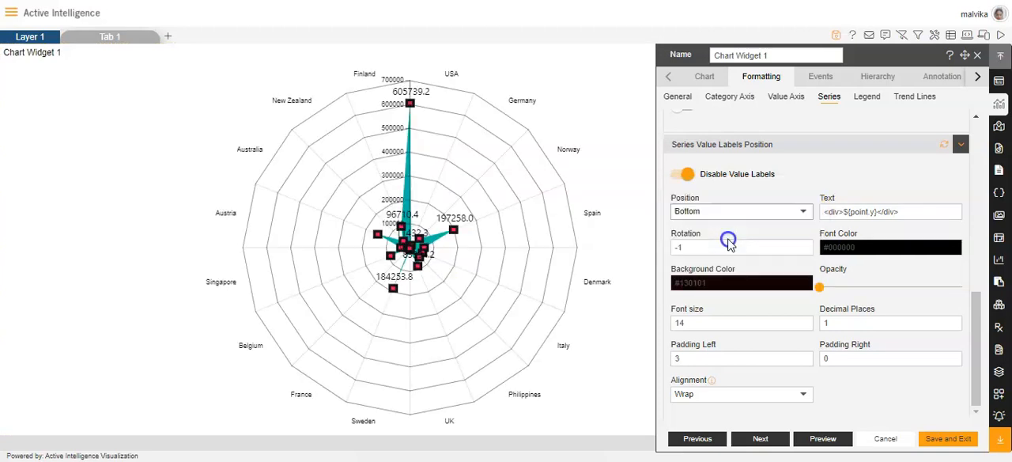
{"action": "left_click", "coordinate": [799, 215]}
{"action": "left_click", "coordinate": [722, 236]}
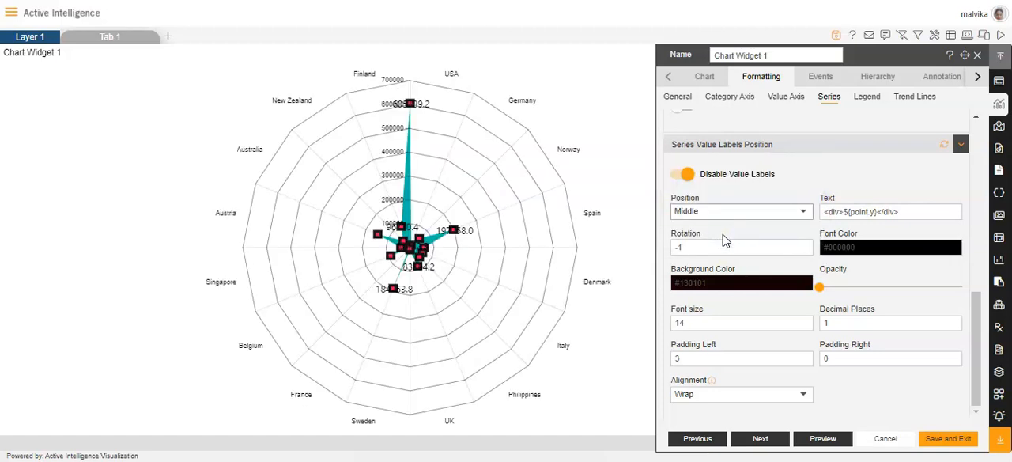
{"action": "left_click", "coordinate": [794, 212]}
{"action": "left_click", "coordinate": [712, 165]}
Step: Set the font color of the series value labels to red #f20b35
{"action": "double_click", "coordinate": [805, 246]}
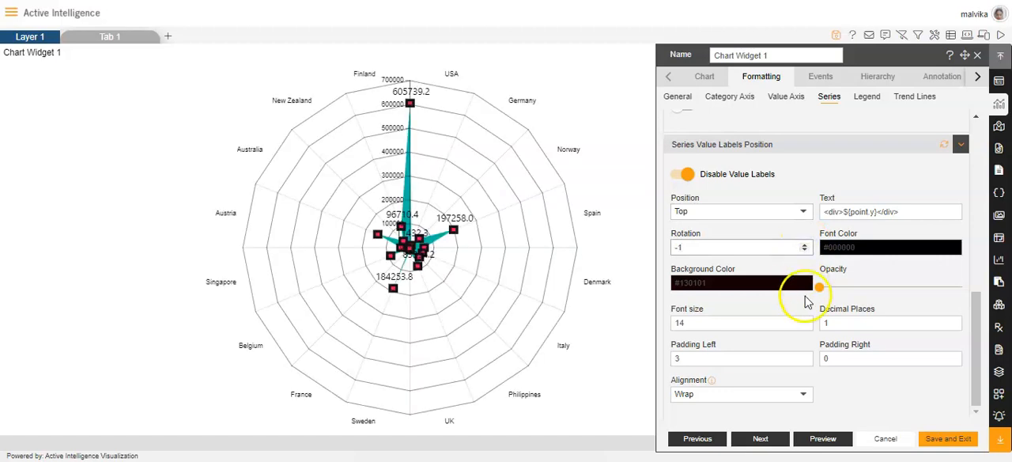
{"action": "left_click", "coordinate": [882, 250]}
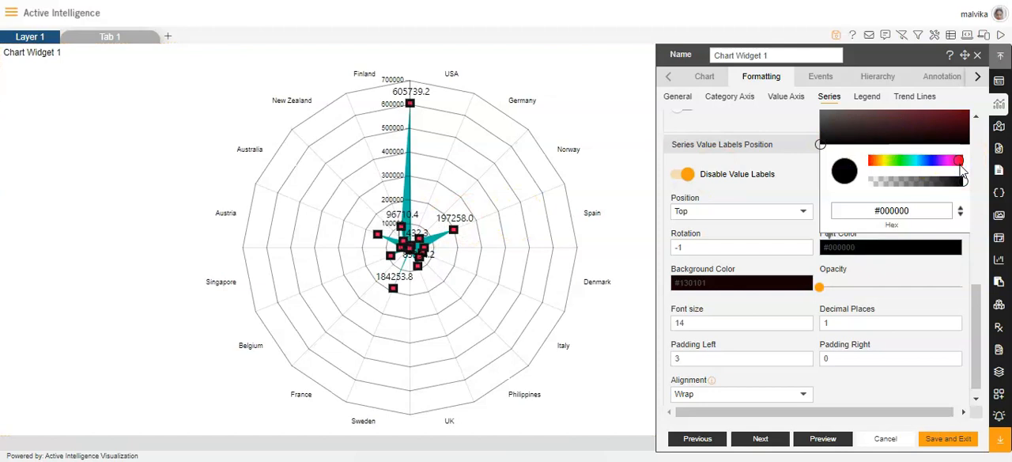
{"action": "left_click", "coordinate": [960, 163]}
{"action": "scroll", "coordinate": [962, 166], "scroll_direction": "up", "scroll_amount": 1}
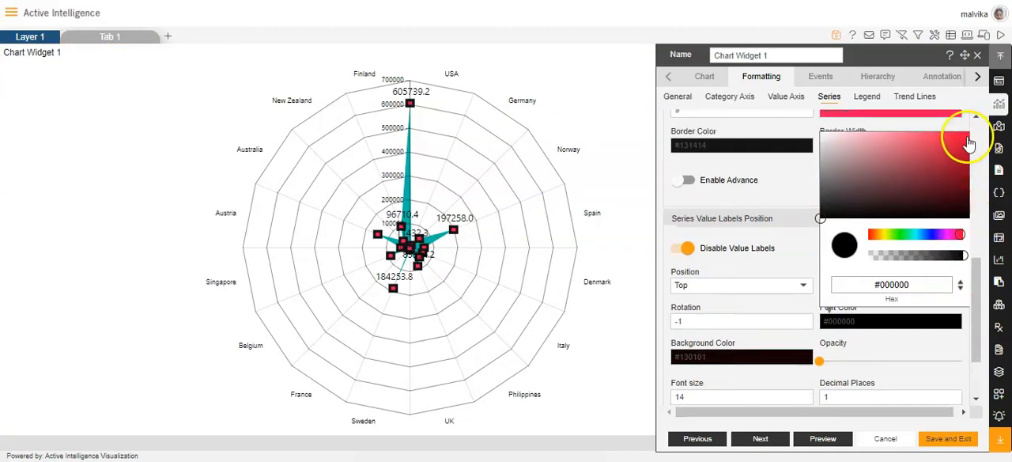
{"action": "left_click", "coordinate": [966, 137]}
{"action": "scroll", "coordinate": [917, 221], "scroll_direction": "down", "scroll_amount": 1}
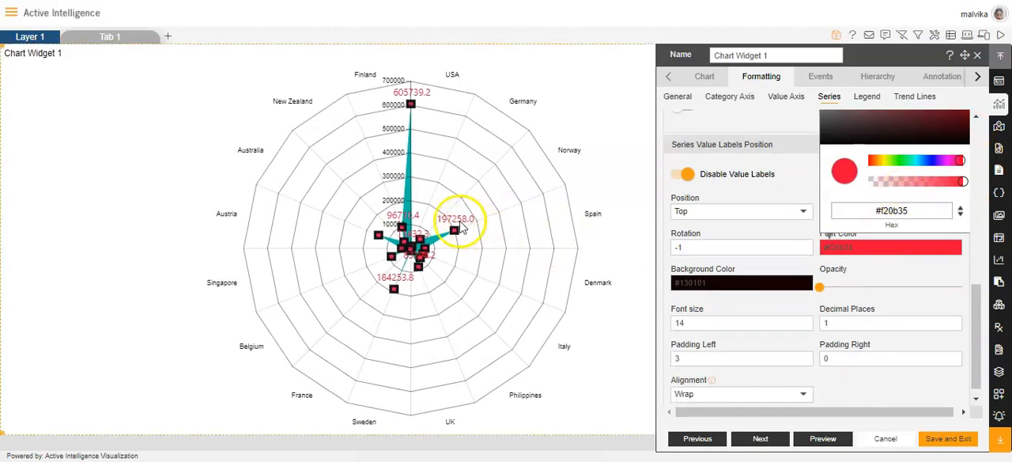
{"action": "left_click", "coordinate": [899, 271]}
Step: Set the background color of the series value labels to red #f50303
{"action": "left_click", "coordinate": [708, 283]}
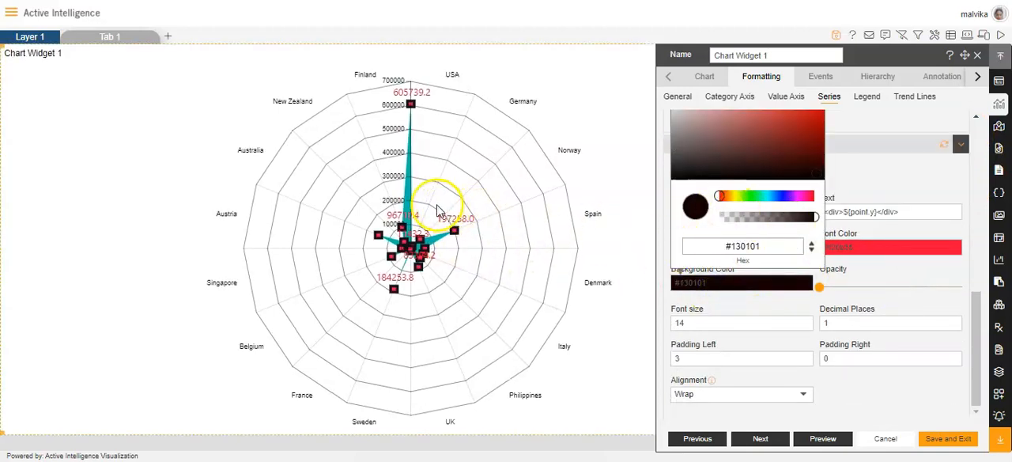
{"action": "scroll", "coordinate": [791, 196], "scroll_direction": "up", "scroll_amount": 1}
{"action": "left_click", "coordinate": [823, 172]}
{"action": "scroll", "coordinate": [795, 324], "scroll_direction": "down", "scroll_amount": 1}
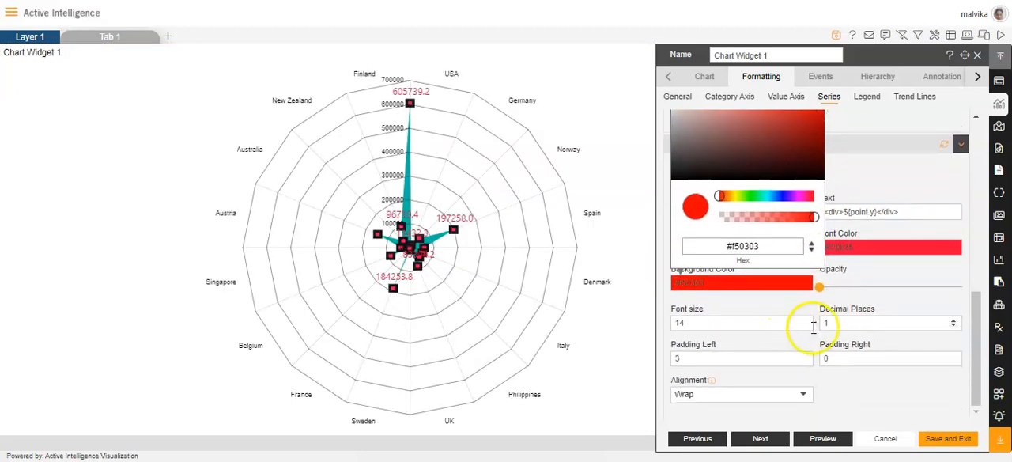
{"action": "left_click", "coordinate": [855, 269]}
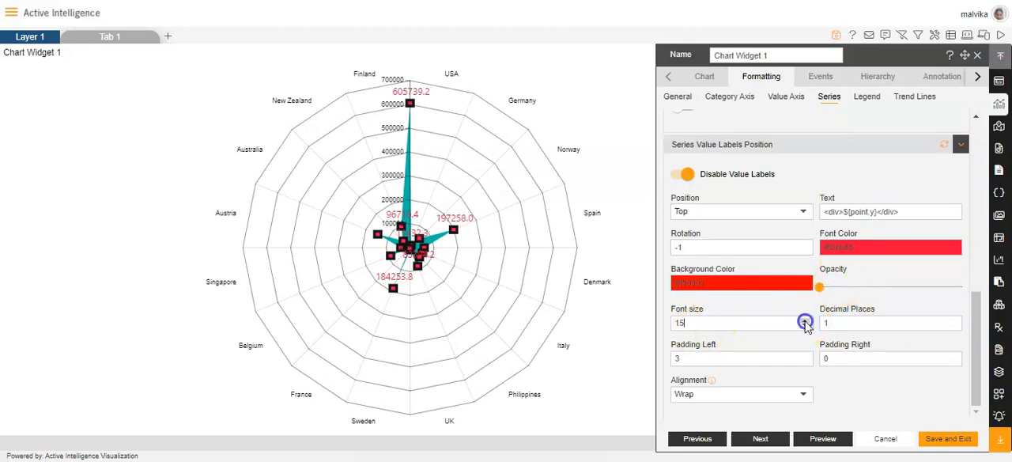
Step: Set the value labels' font size to 19 and their padding to 6 on the left and 4 on the right
{"action": "left_click", "coordinate": [804, 322]}
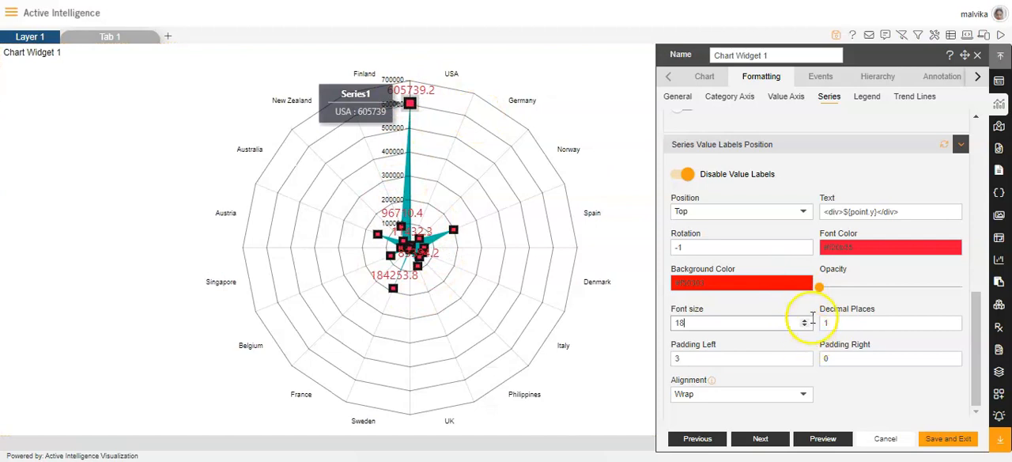
{"action": "left_click", "coordinate": [830, 322]}
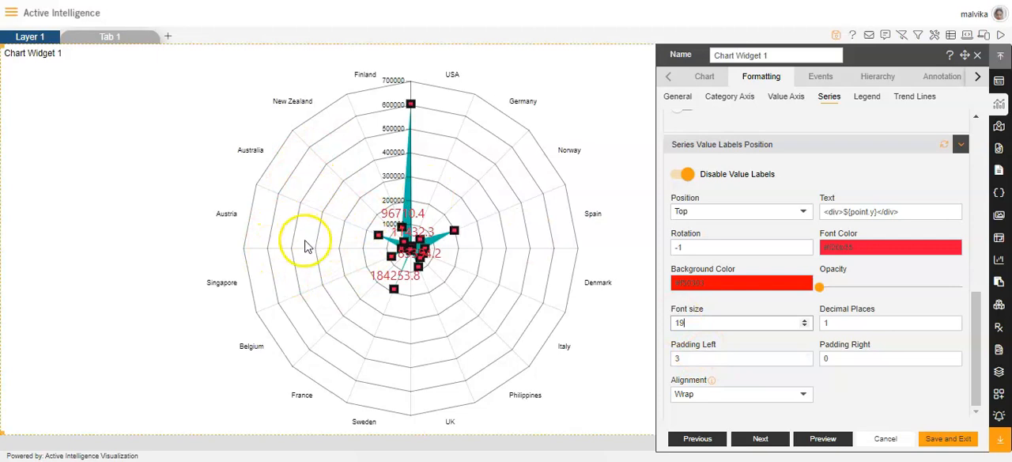
{"action": "left_click", "coordinate": [804, 356]}
{"action": "left_click", "coordinate": [805, 357]}
{"action": "left_click", "coordinate": [804, 356]}
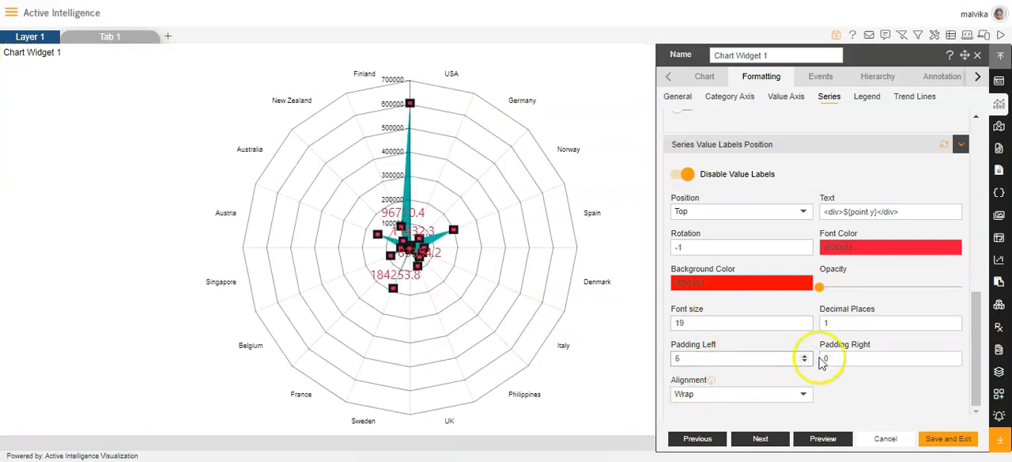
{"action": "left_click", "coordinate": [954, 357]}
{"action": "left_click", "coordinate": [954, 356]}
{"action": "left_click", "coordinate": [954, 357]}
{"action": "left_click", "coordinate": [954, 357]}
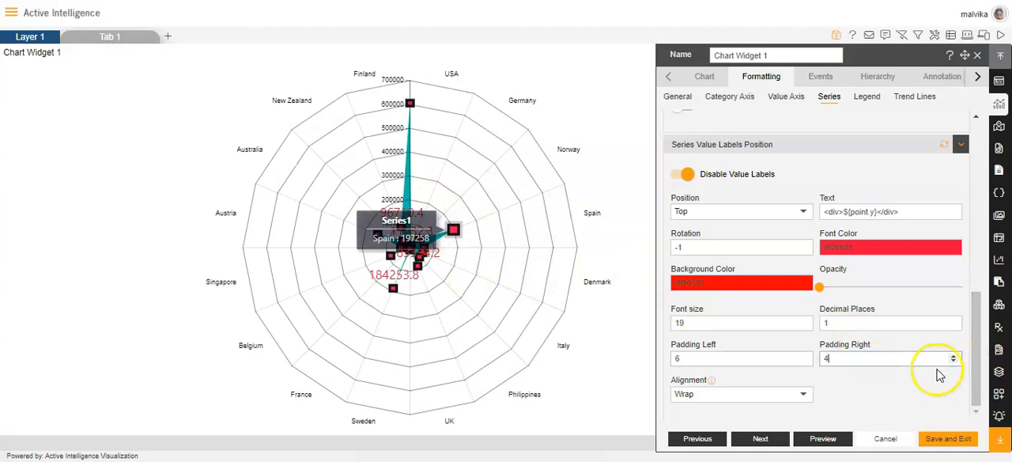
Step: Try the Trim and Hide alignment options for the series value labels
{"action": "left_click", "coordinate": [803, 395]}
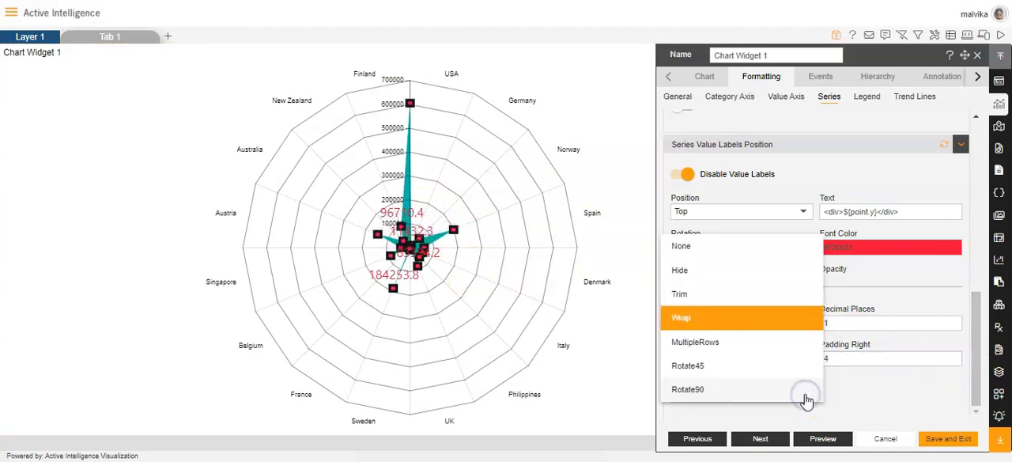
{"action": "left_click", "coordinate": [682, 294]}
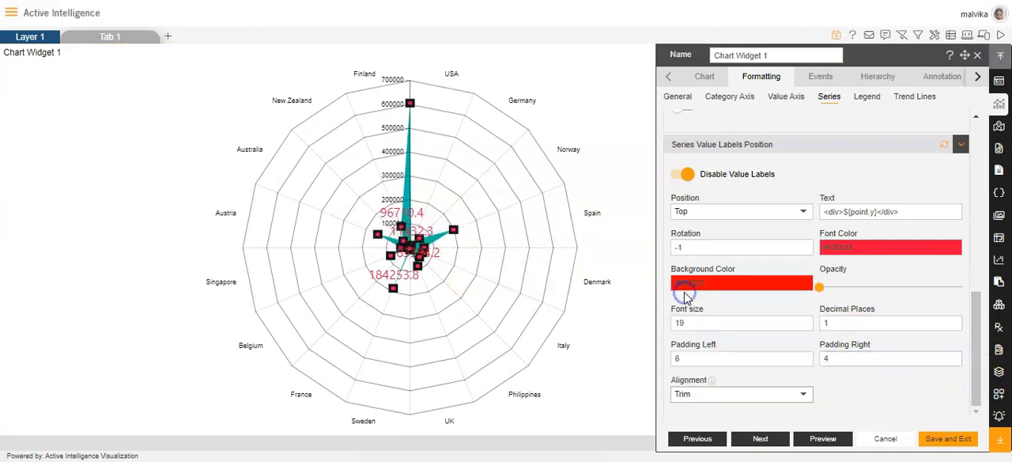
{"action": "left_click", "coordinate": [805, 396]}
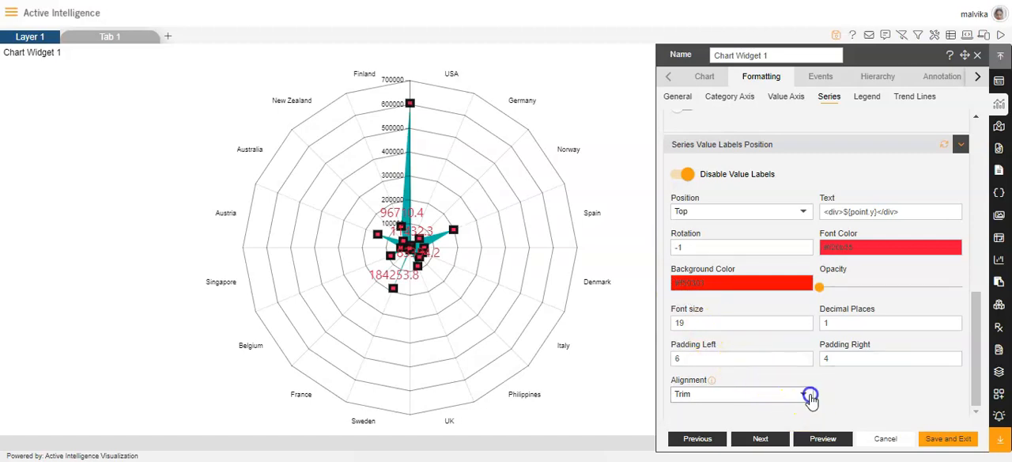
{"action": "left_click", "coordinate": [698, 270]}
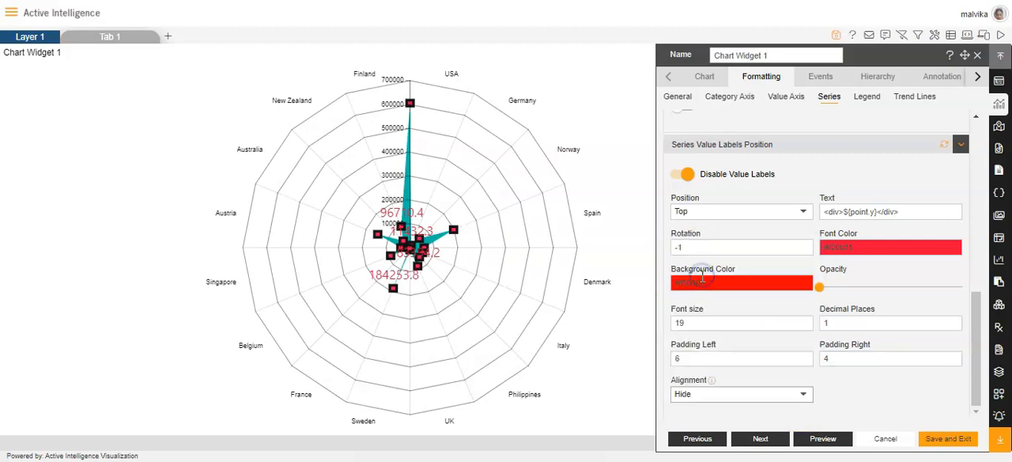
Step: Set the value labels' alignment to MultipleRows, and save the chart widget and exit its settings
{"action": "left_click", "coordinate": [804, 393]}
{"action": "left_click", "coordinate": [716, 344]}
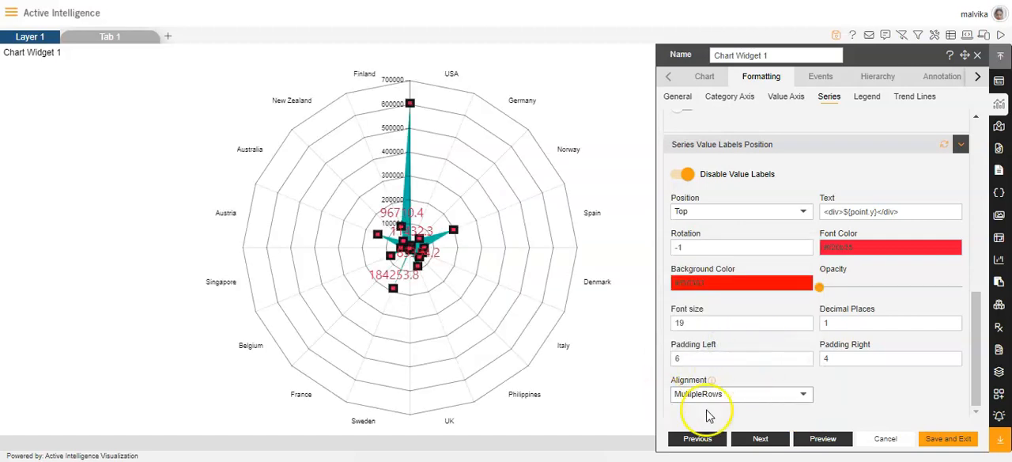
{"action": "left_click", "coordinate": [409, 229]}
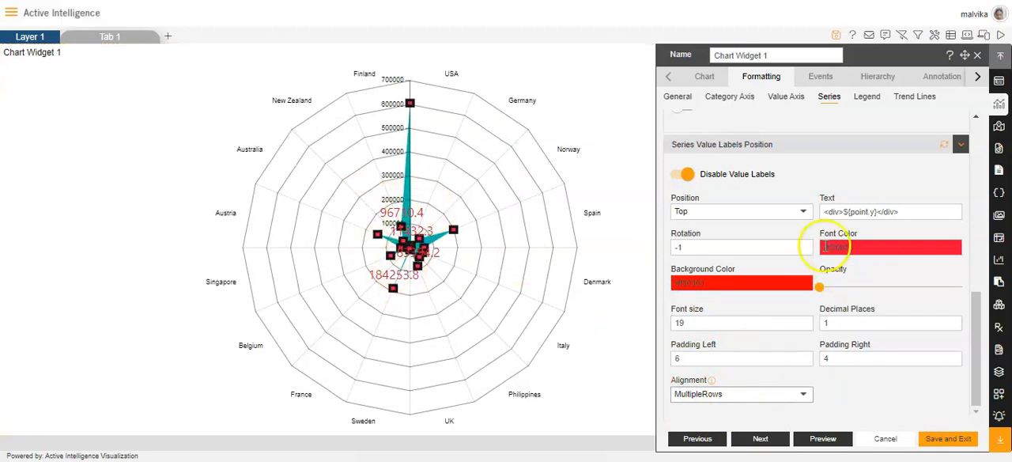
{"action": "left_click", "coordinate": [948, 437]}
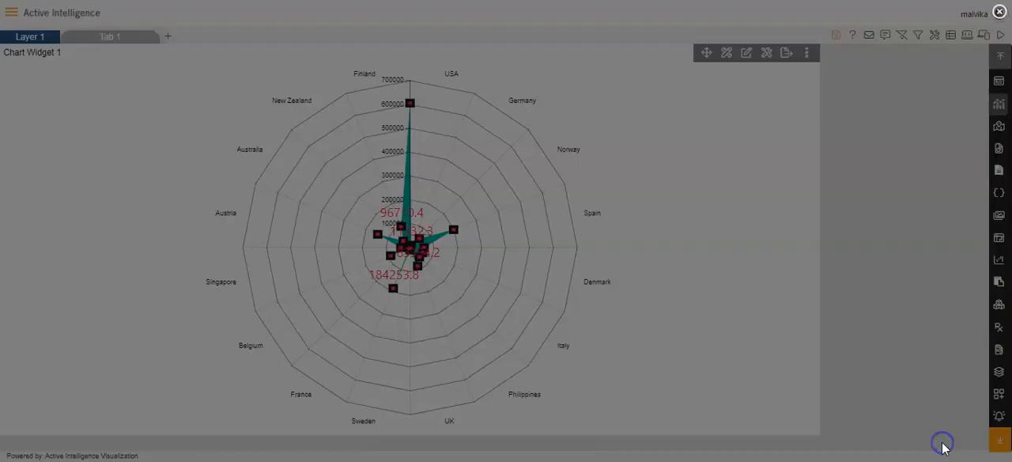